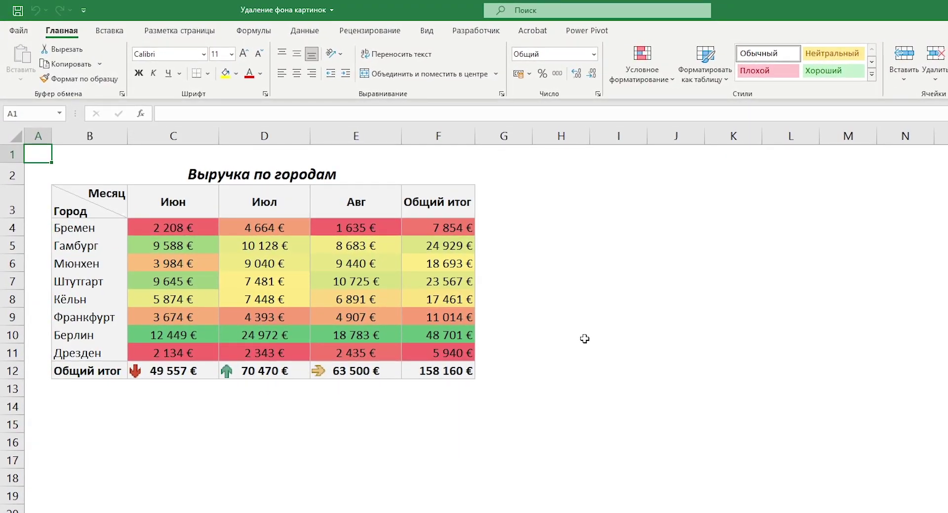
# Step: Insert the Finger_Pointing picture from this device and move it so its left edge lies over column D of the table
pyautogui.click(120, 31)
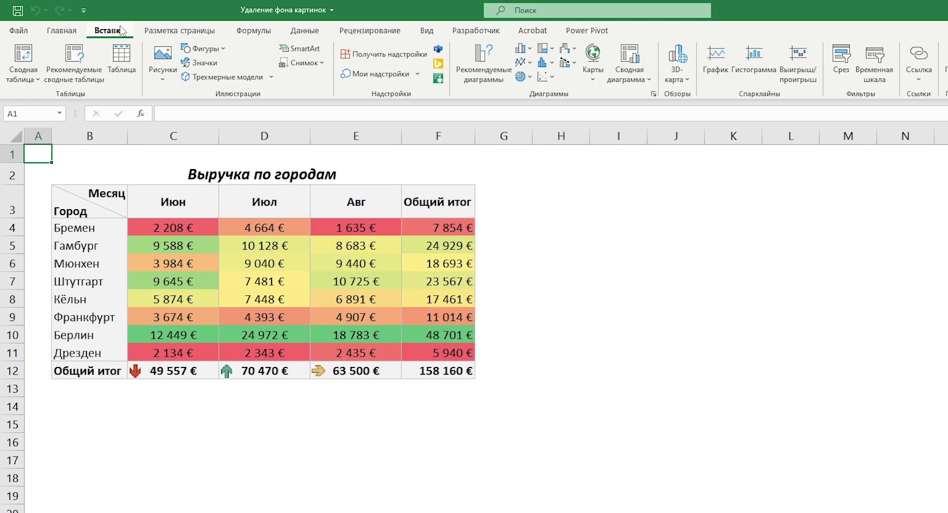
pyautogui.click(162, 74)
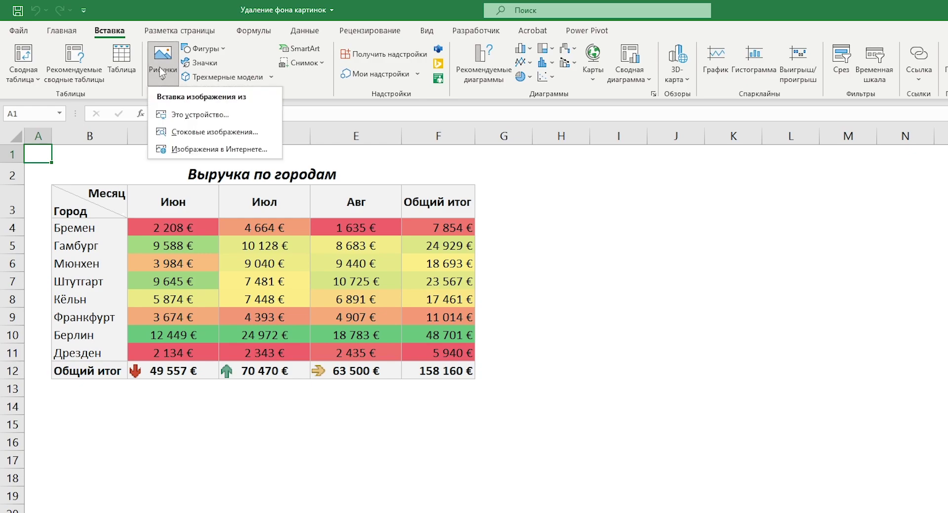
pyautogui.click(184, 115)
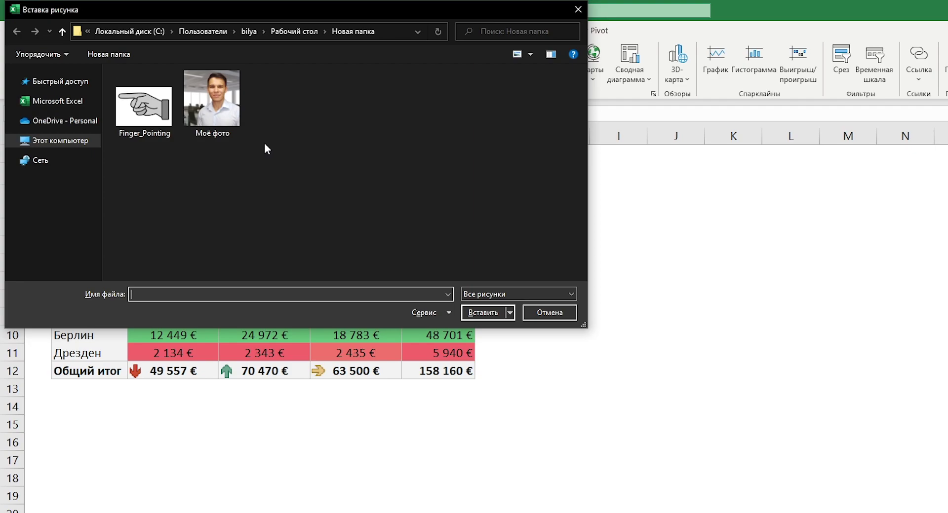
pyautogui.doubleClick(146, 114)
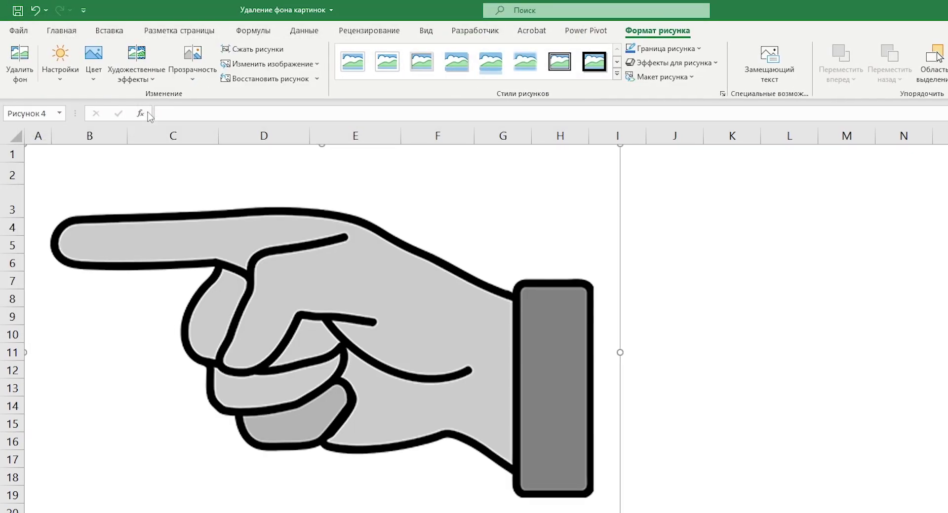
pyautogui.click(536, 222)
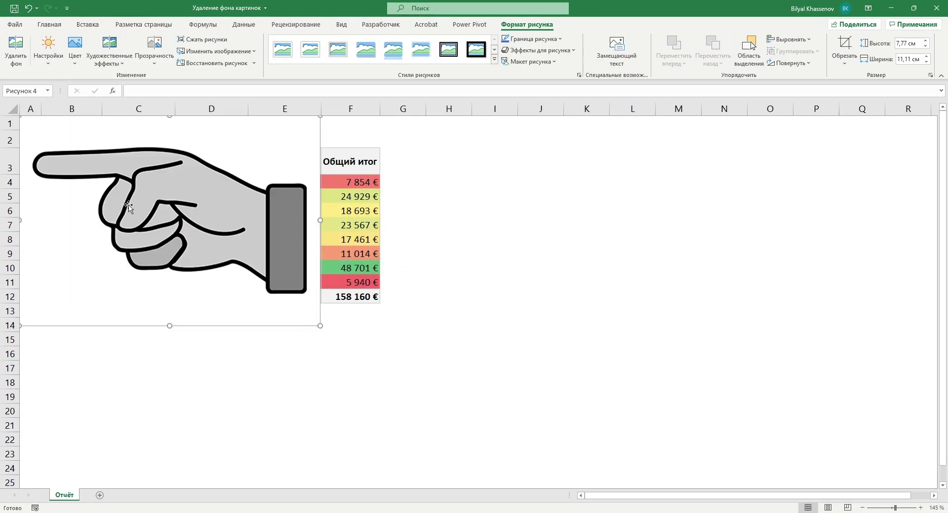
pyautogui.moveTo(142, 227); pyautogui.dragTo(293, 244)
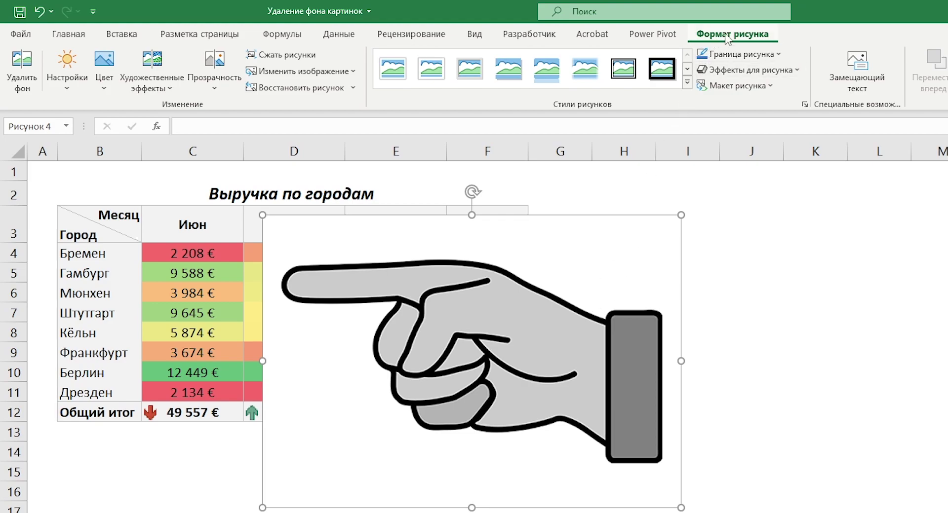
# Step: Start background removal on the hand picture and mark the fingertip and the whole cuff as areas to keep
pyautogui.click(30, 79)
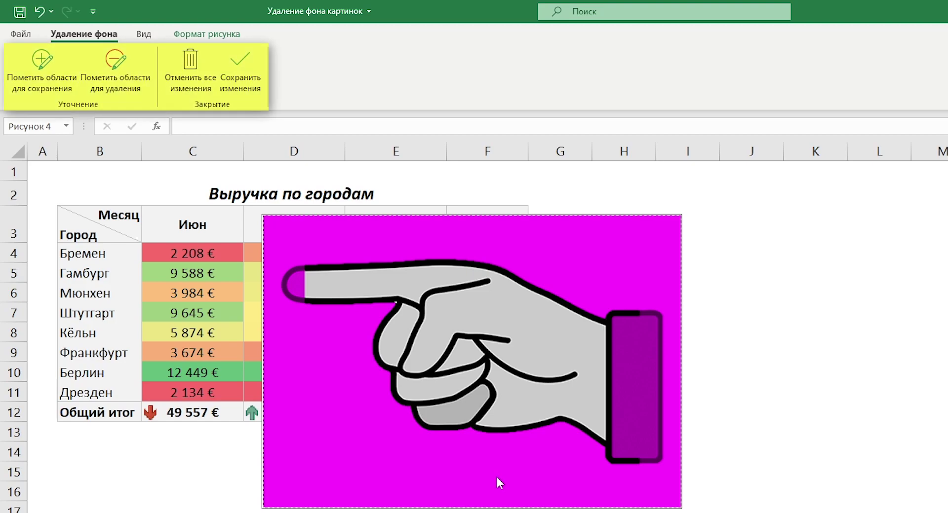
pyautogui.click(52, 90)
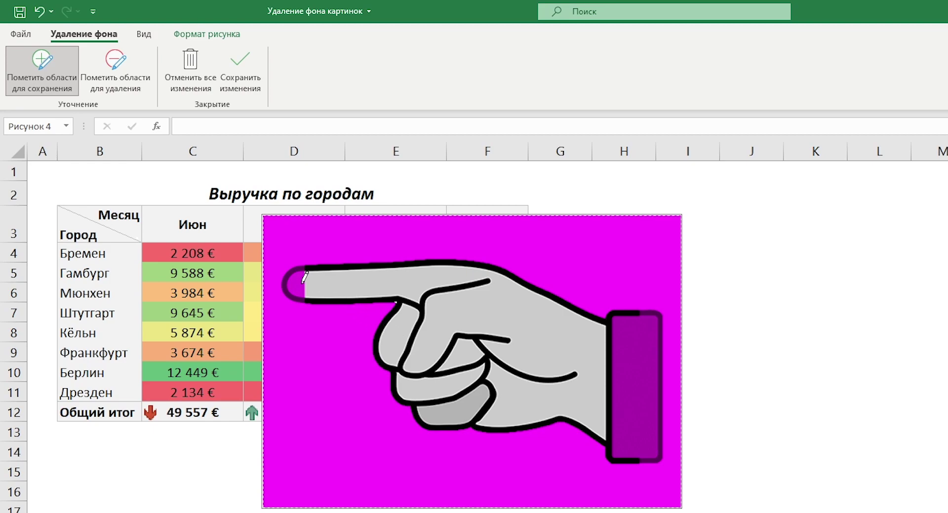
pyautogui.moveTo(305, 277); pyautogui.dragTo(298, 281)
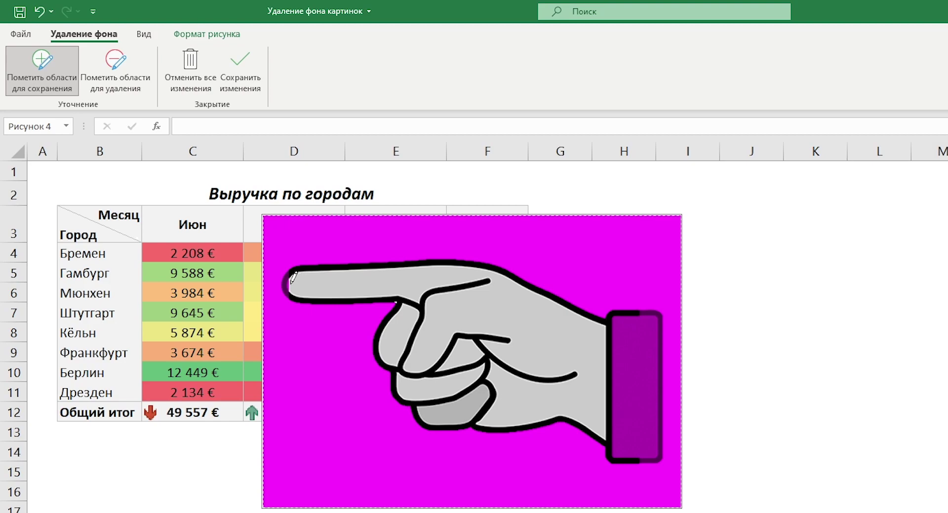
pyautogui.click(288, 277)
pyautogui.hotkey('ctrl', 'z')
pyautogui.click(635, 385)
pyautogui.click(632, 355)
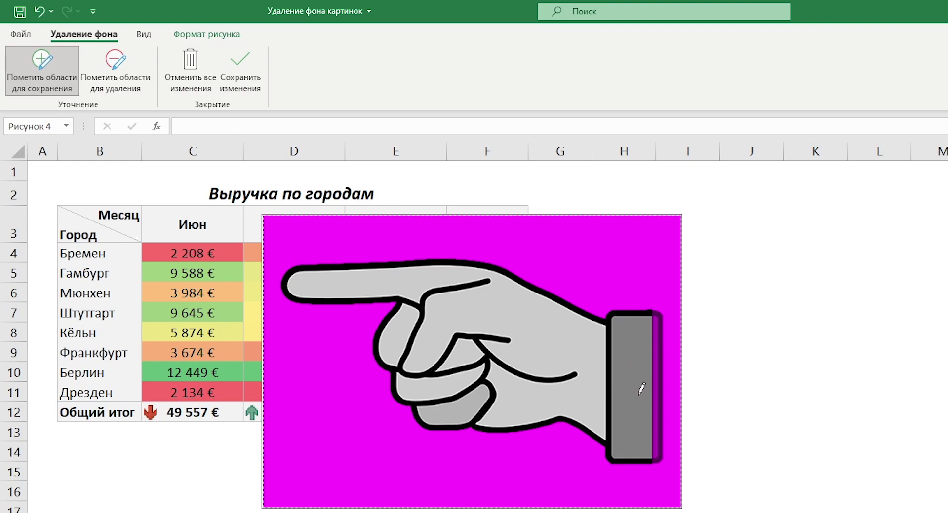
pyautogui.moveTo(654, 332); pyautogui.dragTo(657, 439)
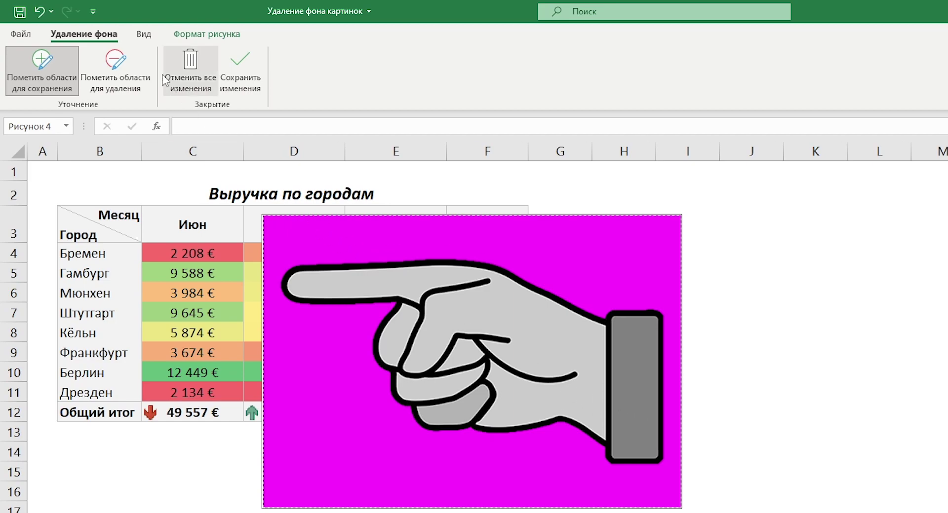
# Step: Mark the gap between the thumb and the curled fingers for removal and save the background changes
pyautogui.click(127, 72)
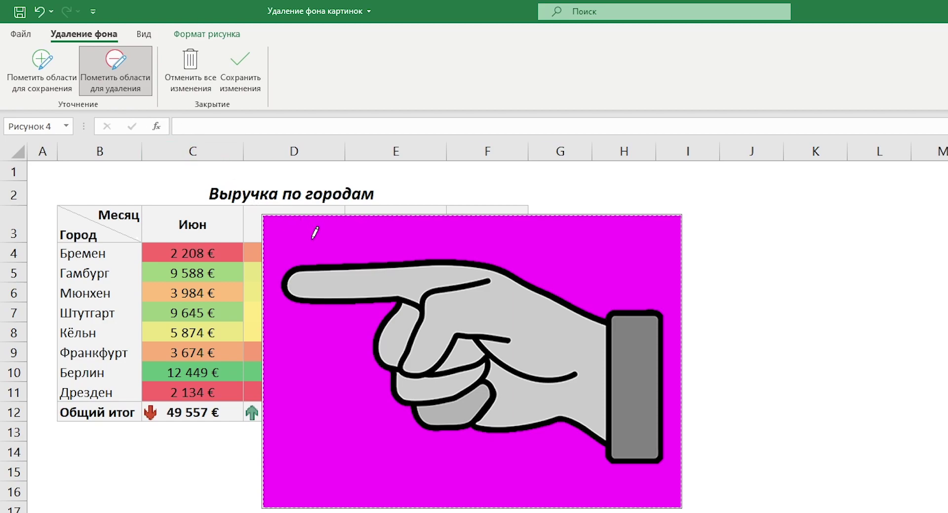
pyautogui.click(468, 349)
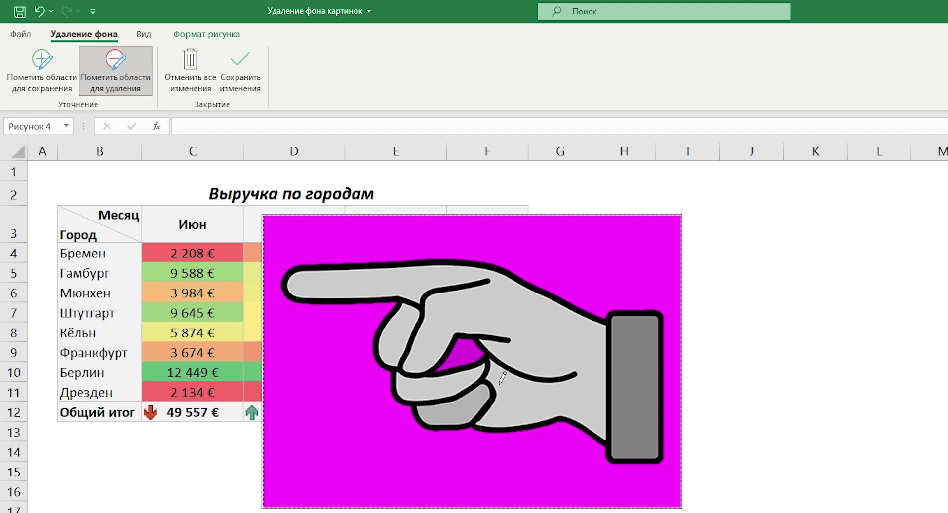
pyautogui.click(249, 87)
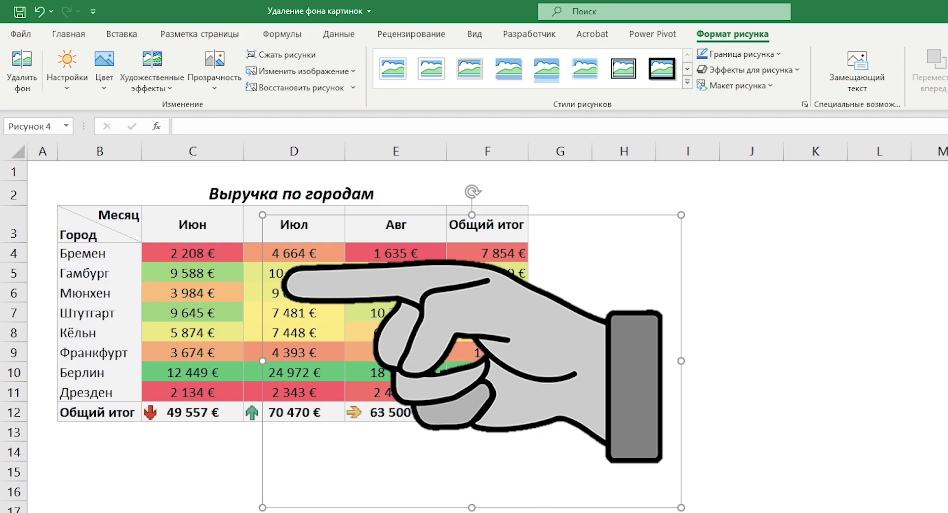
# Step: Reopen background removal, mark the gap between thumb and curled fingers as an area to keep, and save the changes
pyautogui.click(27, 72)
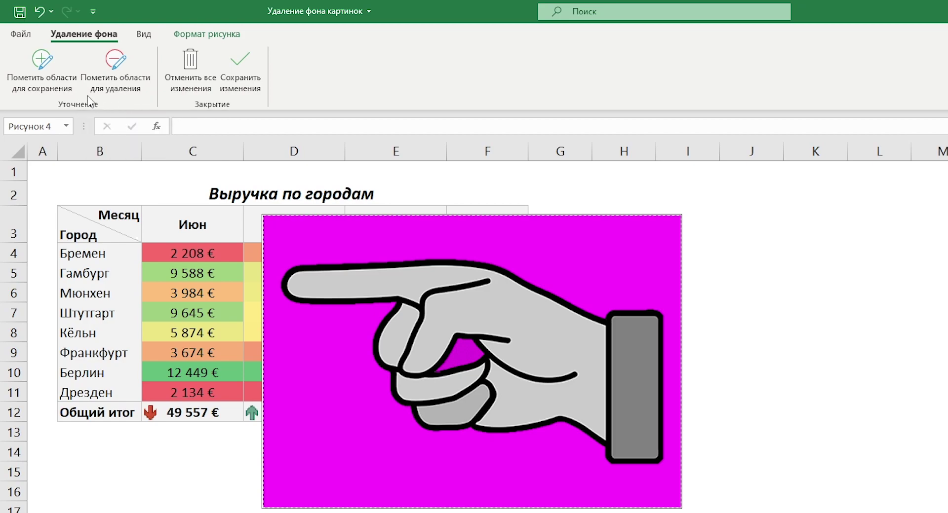
pyautogui.click(53, 78)
pyautogui.moveTo(471, 346); pyautogui.dragTo(443, 367)
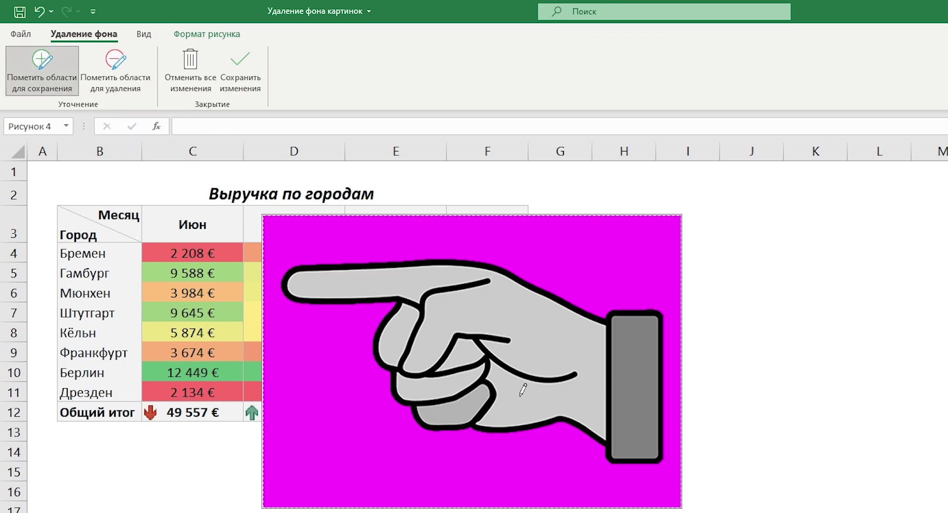
pyautogui.click(241, 82)
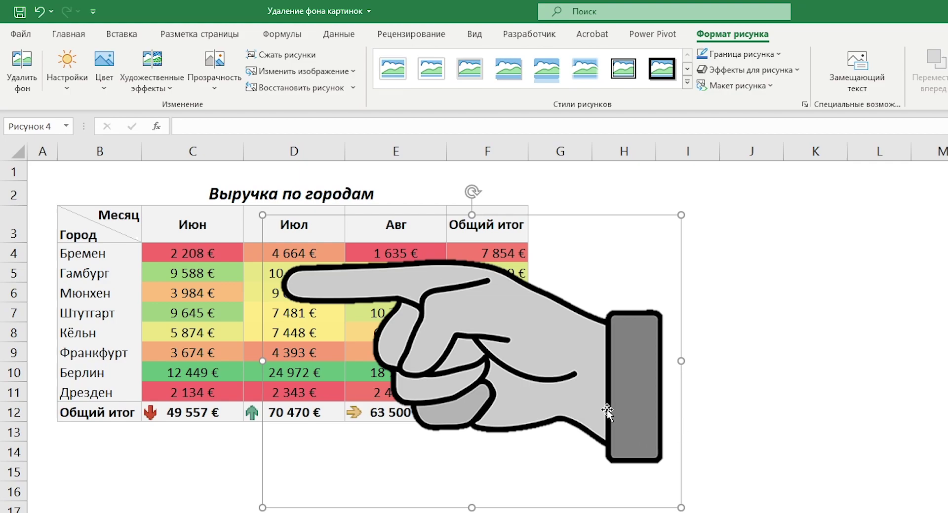
# Step: Nudge the hand picture slightly down and apply the centred outer shadow effect to it
pyautogui.moveTo(516, 352); pyautogui.dragTo(516, 356)
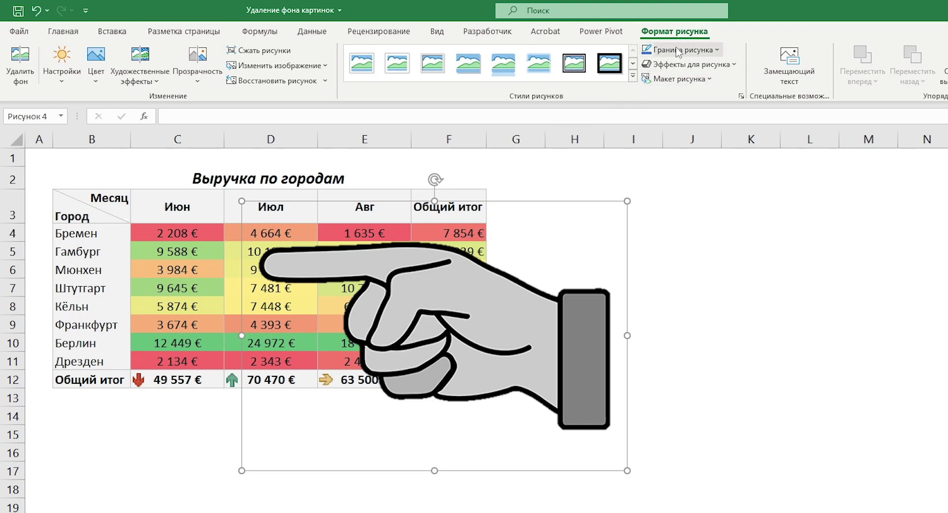
pyautogui.click(678, 66)
pyautogui.moveTo(724, 124)
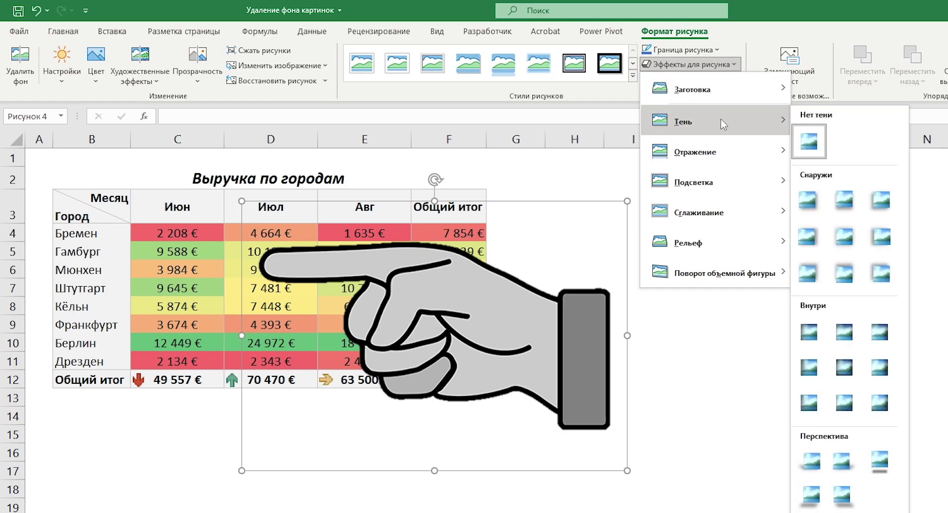
pyautogui.click(851, 239)
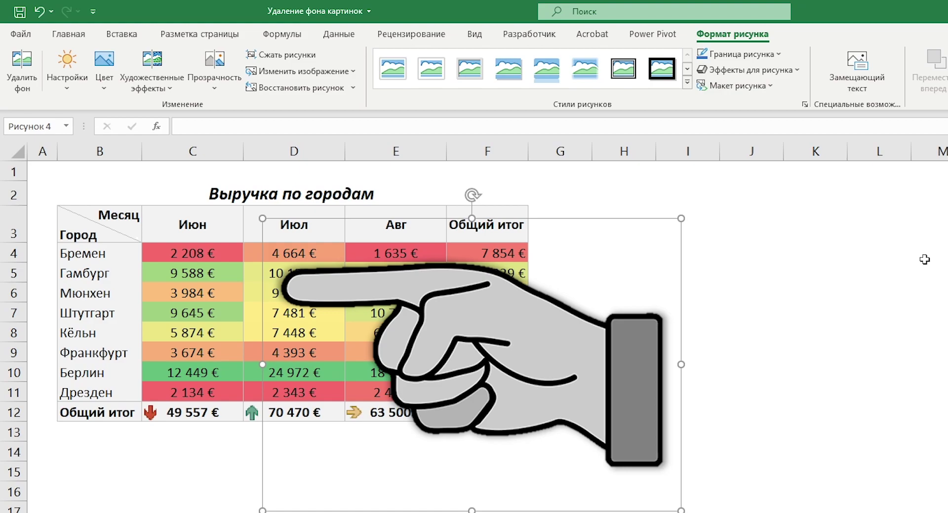
# Step: Crop the hand picture on all four sides close to the hand's outline
pyautogui.rightClick(567, 321)
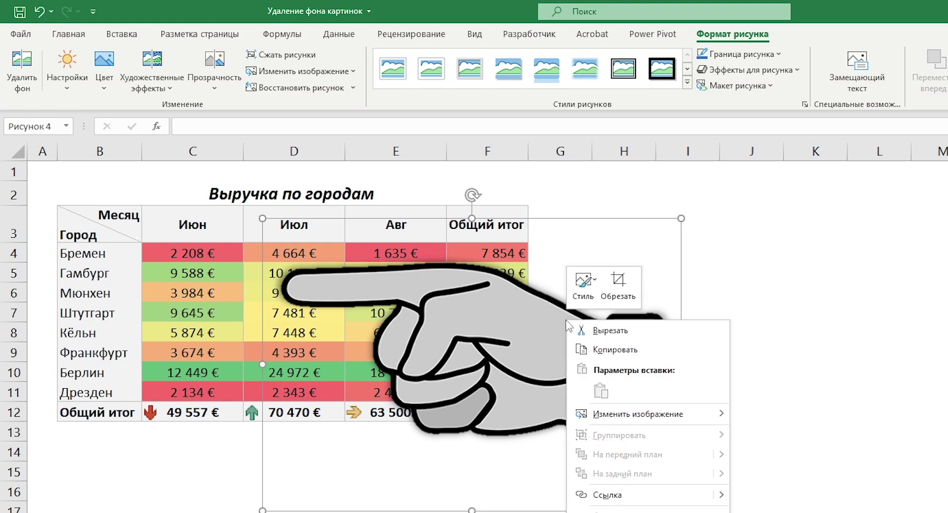
pyautogui.click(617, 288)
pyautogui.moveTo(679, 364); pyautogui.dragTo(663, 367)
pyautogui.moveTo(469, 510); pyautogui.dragTo(481, 468)
pyautogui.moveTo(272, 350); pyautogui.dragTo(278, 350)
pyautogui.moveTo(473, 221); pyautogui.dragTo(480, 256)
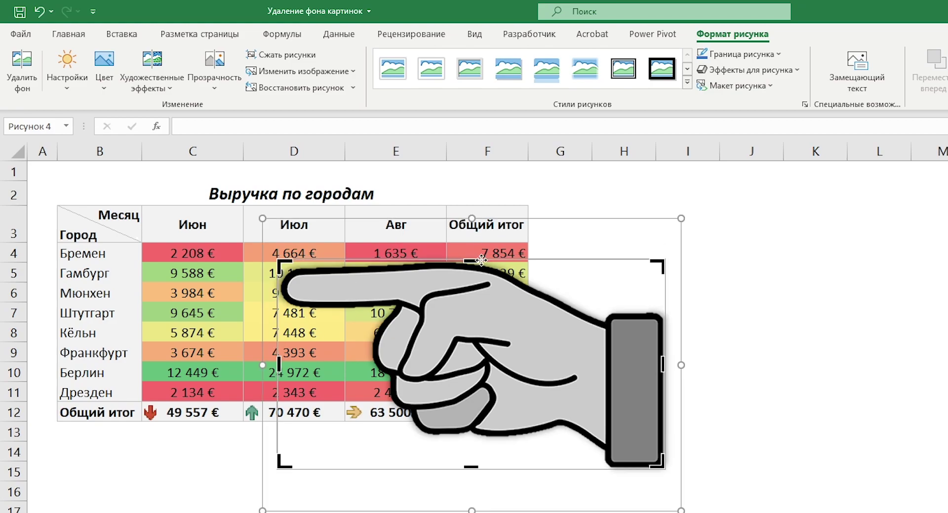
pyautogui.click(46, 177)
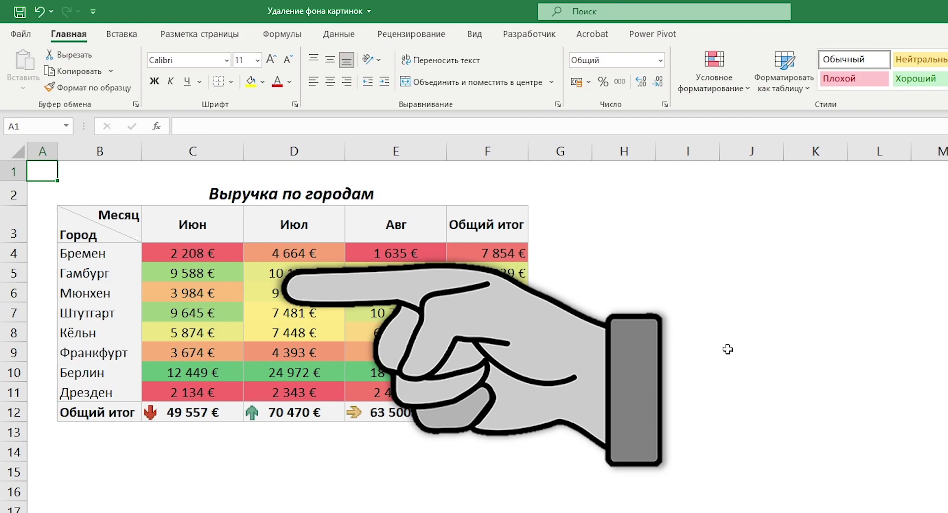
# Step: Shrink the hand picture, then move and rotate it so the finger points at the July value for Берлин
pyautogui.click(620, 360)
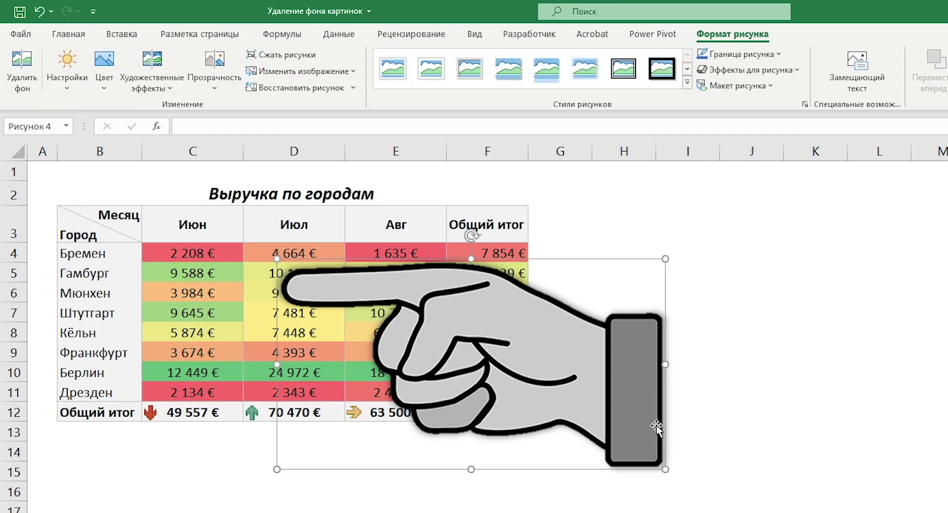
pyautogui.moveTo(662, 464); pyautogui.dragTo(359, 302)
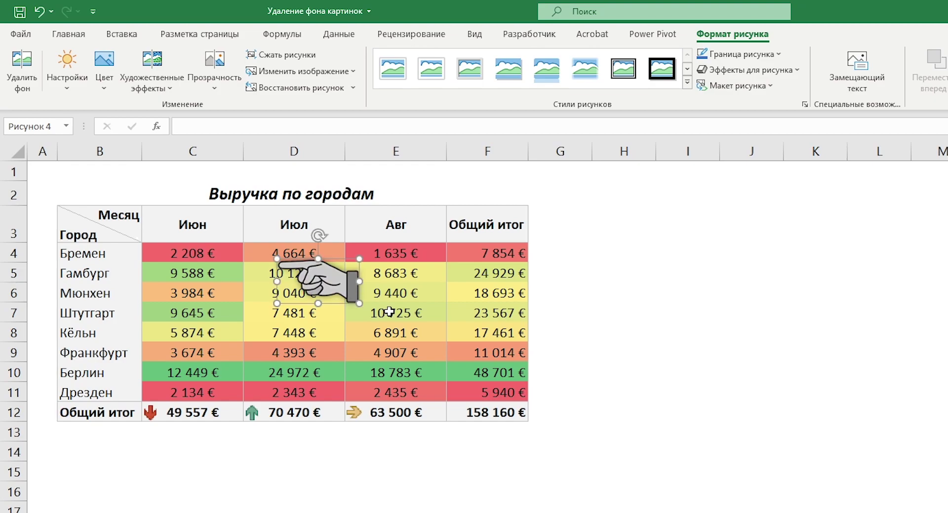
pyautogui.moveTo(332, 286); pyautogui.dragTo(388, 390)
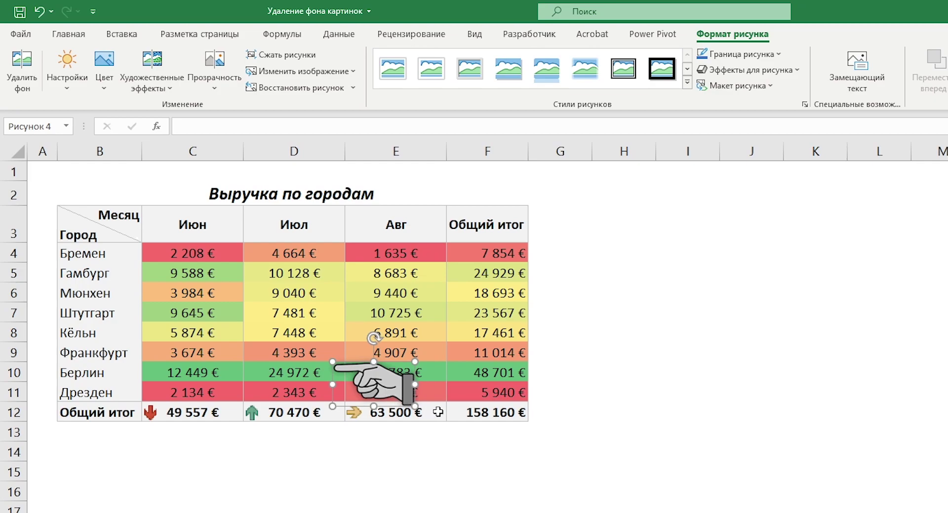
pyautogui.moveTo(375, 345); pyautogui.dragTo(348, 336)
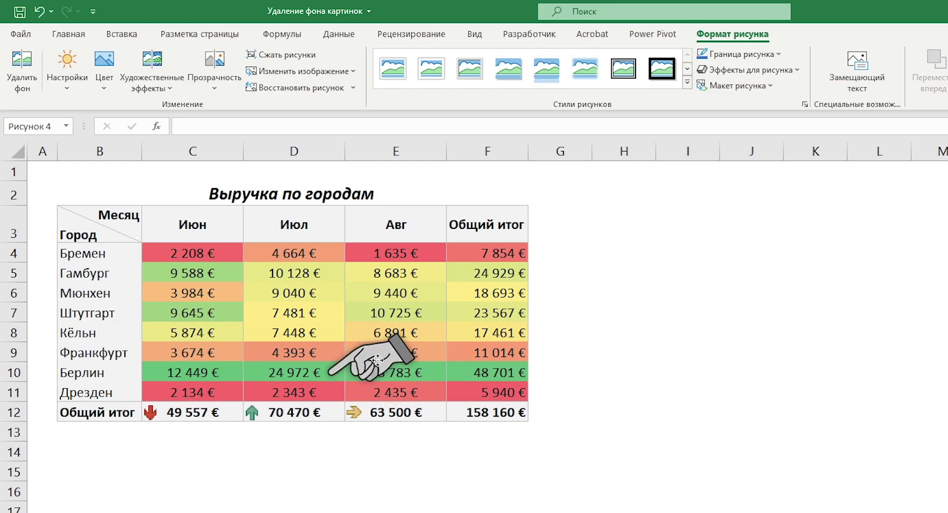
pyautogui.click(582, 451)
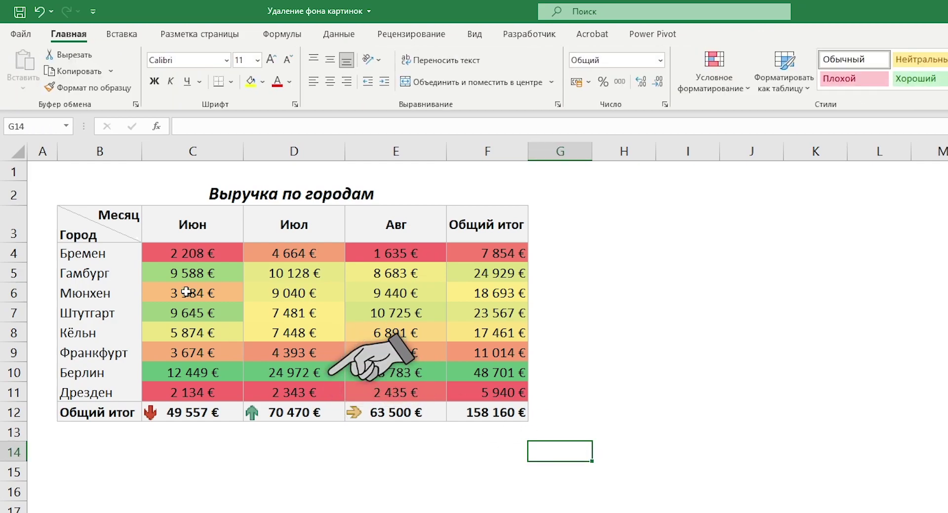
pyautogui.click(53, 171)
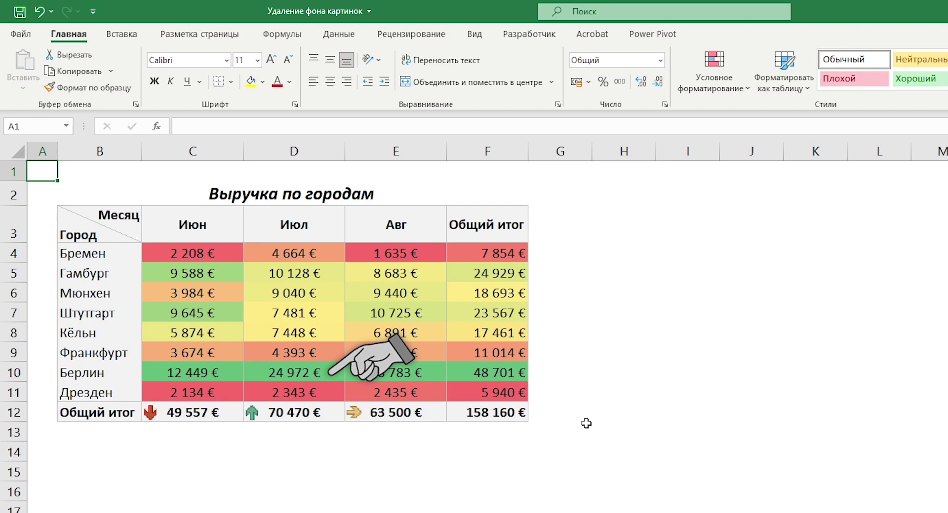
# Step: Enlarge the hand picture beside the table and use background removal to remove the grey fills inside its outlines, saving the changes
pyautogui.click(375, 355)
pyautogui.moveTo(375, 355); pyautogui.dragTo(810, 462)
pyautogui.click(732, 34)
pyautogui.click(19, 56)
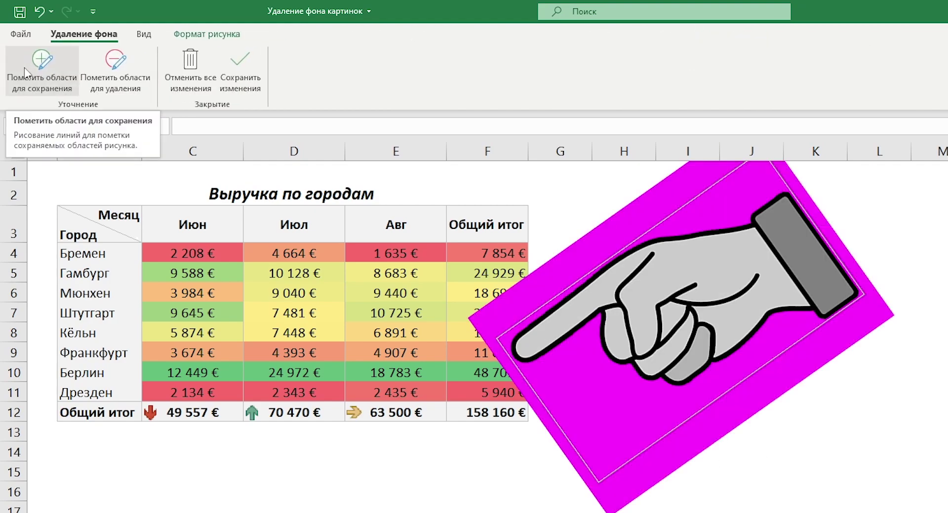
pyautogui.click(116, 69)
pyautogui.click(528, 346)
pyautogui.moveTo(676, 290); pyautogui.dragTo(696, 285)
pyautogui.moveTo(665, 336); pyautogui.dragTo(716, 296)
pyautogui.moveTo(770, 219); pyautogui.dragTo(839, 291)
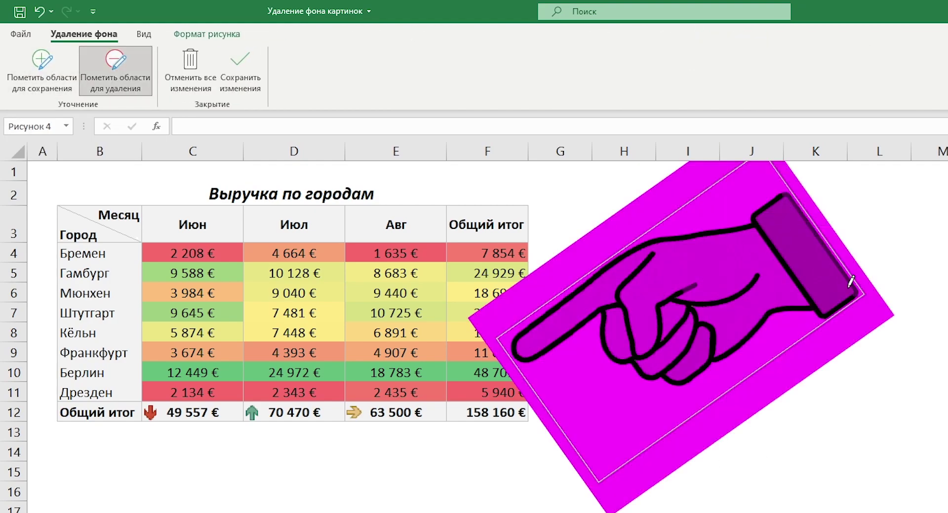
pyautogui.click(240, 69)
# Step: Shrink the outlined hand and place it in column G beside the table title, then deselect it and return to cell A1
pyautogui.moveTo(707, 273); pyautogui.dragTo(698, 251)
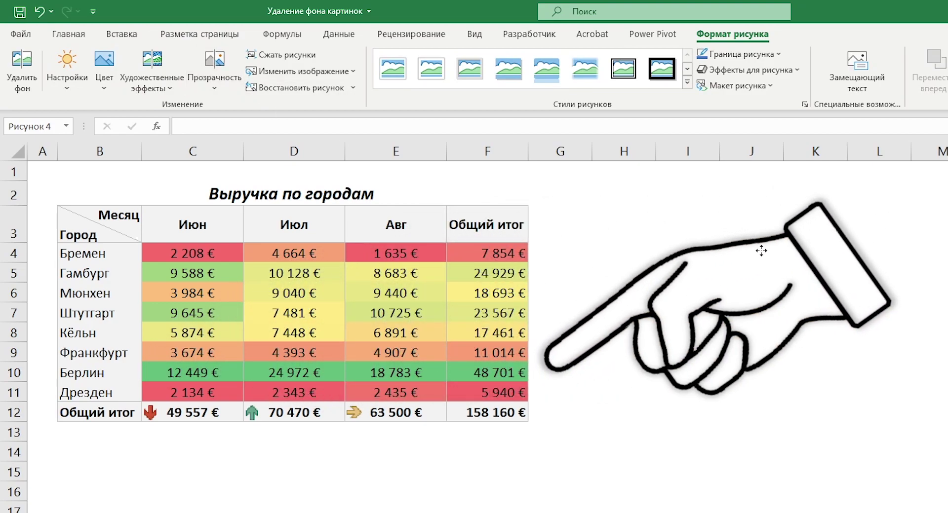
pyautogui.moveTo(898, 303); pyautogui.dragTo(595, 368)
pyautogui.moveTo(563, 341); pyautogui.dragTo(564, 212)
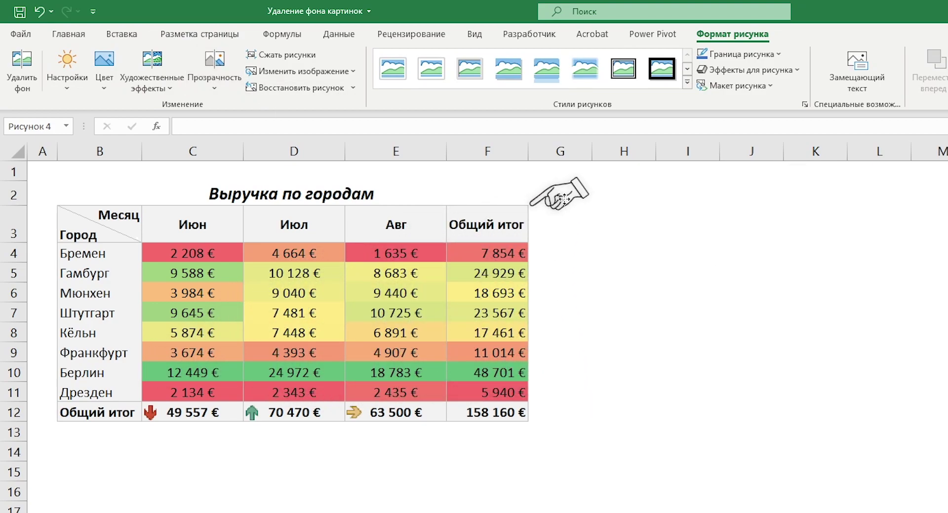
pyautogui.click(672, 363)
pyautogui.hotkey('ctrl', 'Home')
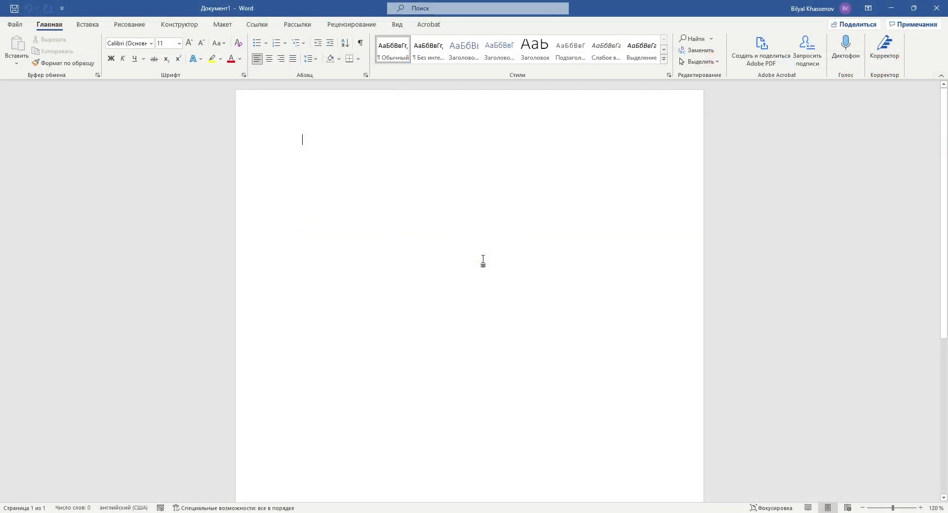
# Step: Insert the Finger_Pointing picture from this device into the blank Word document
pyautogui.click(88, 24)
pyautogui.click(131, 50)
pyautogui.click(148, 86)
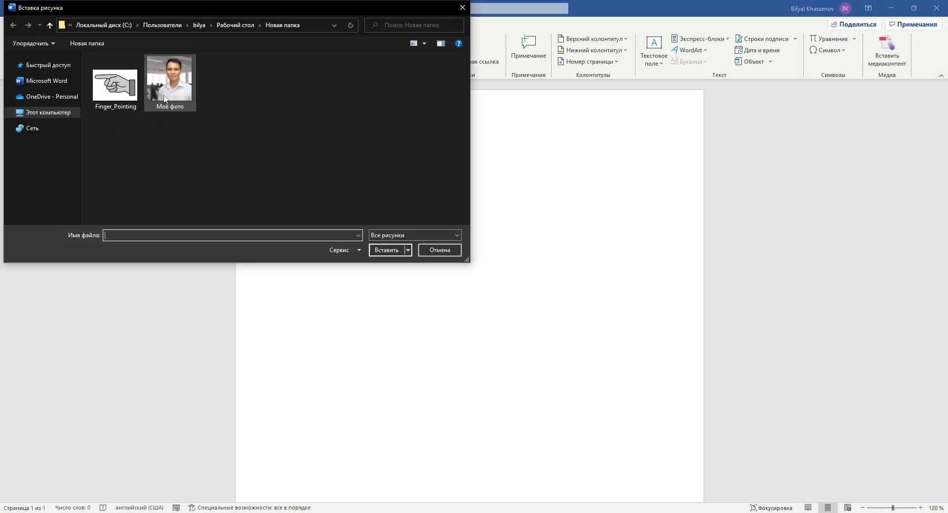
pyautogui.doubleClick(137, 103)
# Step: Remove the hand picture's background, marking the light grey finger and hand fills for removal, and deselect the picture
pyautogui.click(76, 49)
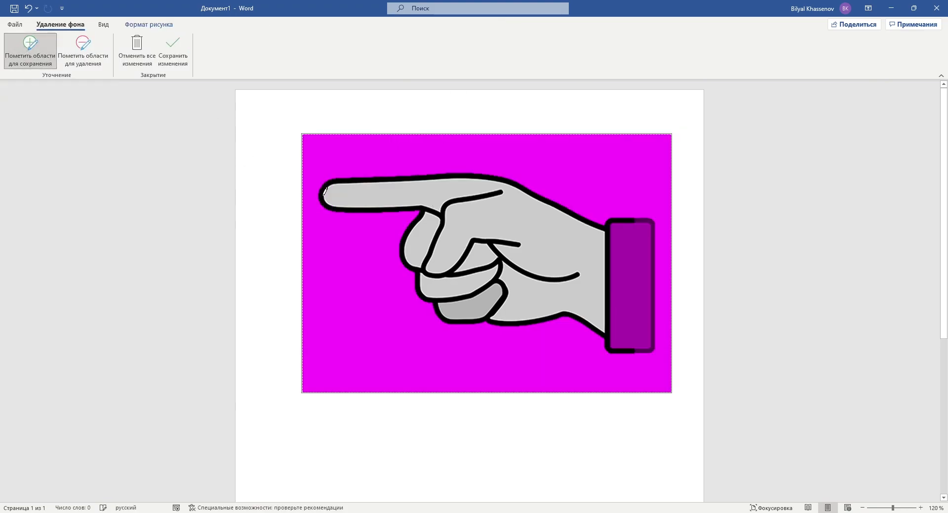
pyautogui.click(83, 49)
pyautogui.click(327, 190)
pyautogui.click(482, 253)
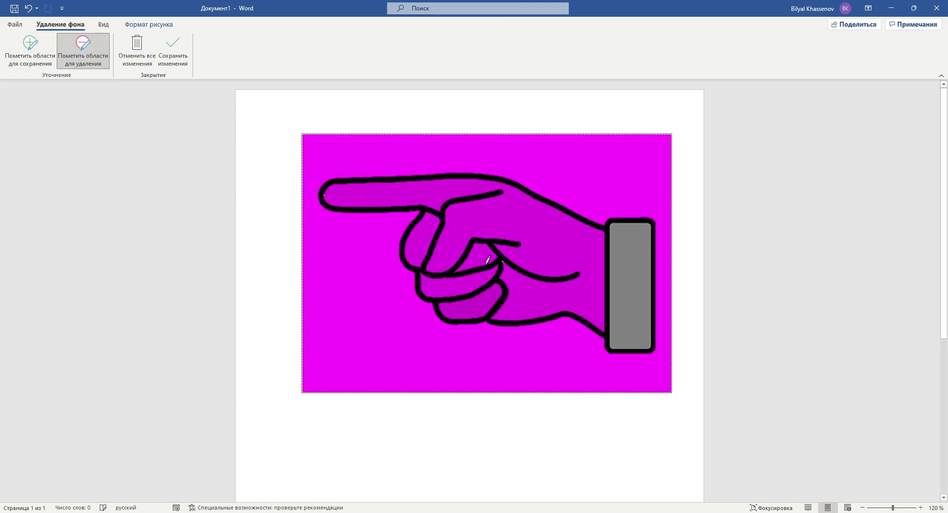
pyautogui.click(563, 453)
pyautogui.click(562, 453)
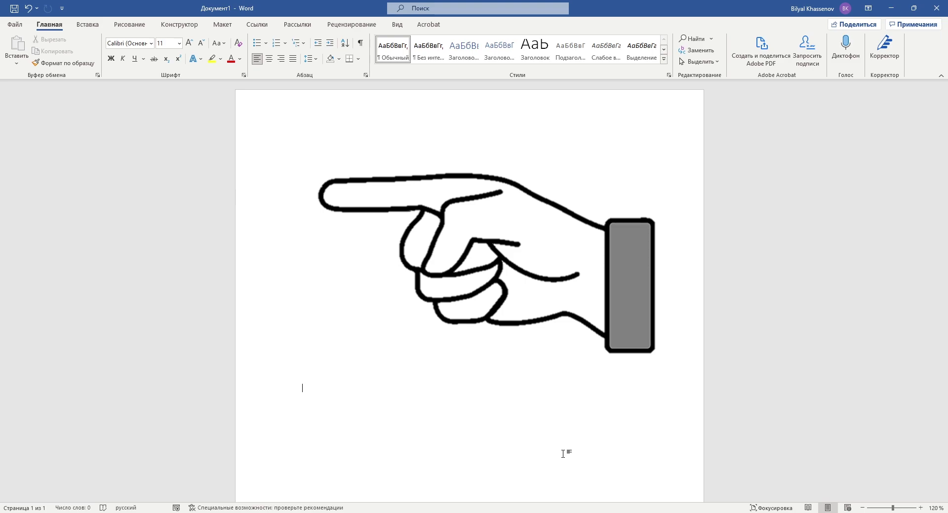
# Step: Copy the hand picture from Word onto the blank PowerPoint slide and start background removal on it
pyautogui.click(532, 269)
pyautogui.hotkey('ctrl', 'c')
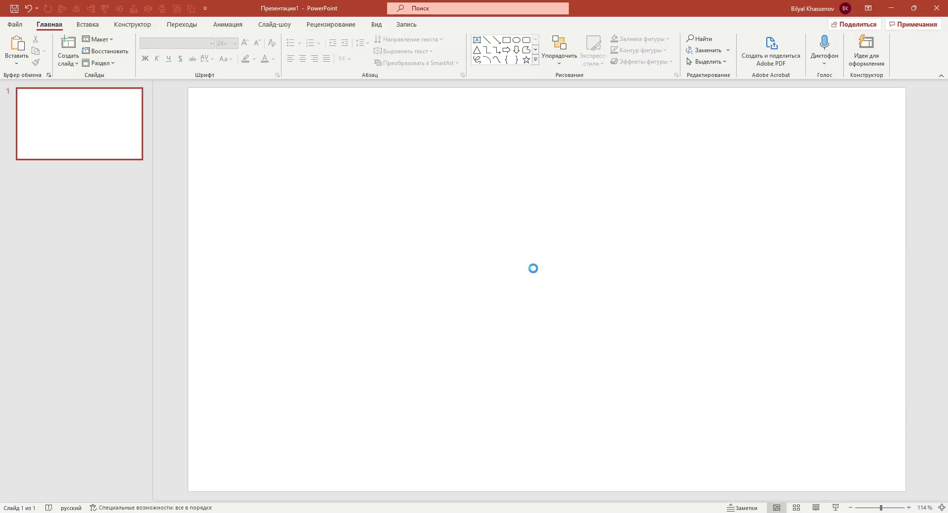
pyautogui.hotkey('ctrl', 'v')
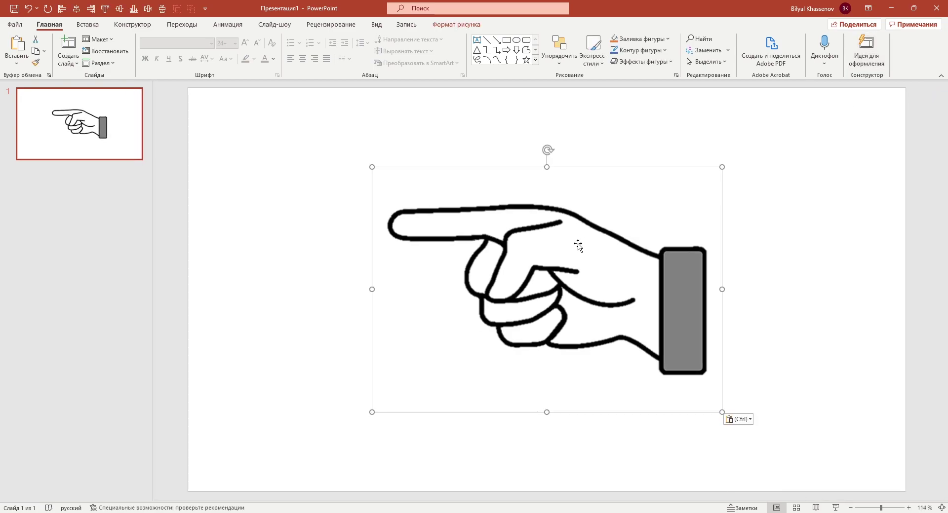
pyautogui.click(456, 24)
pyautogui.click(9, 53)
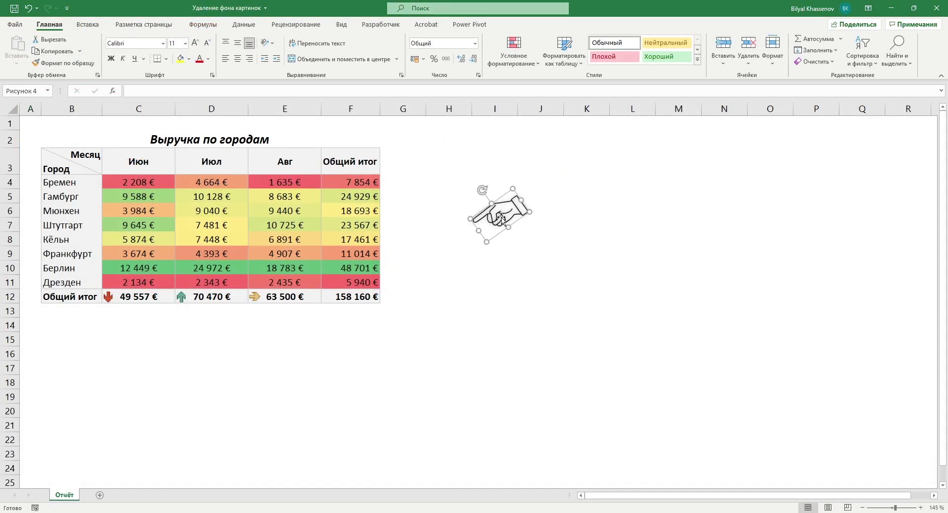
# Step: In the Excel workbook, save the enlarged hand picture as a PNG file named "Рука без заднего фона"
pyautogui.click(501, 215)
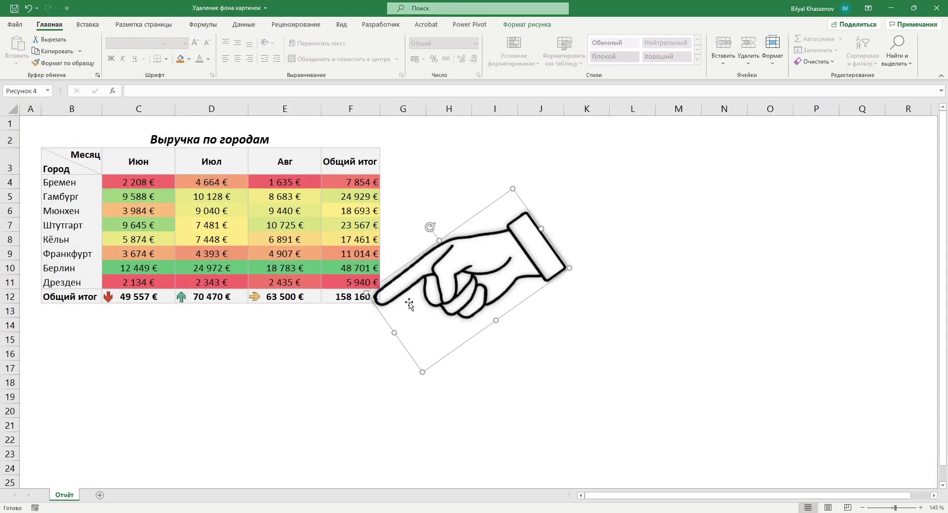
pyautogui.rightClick(502, 230)
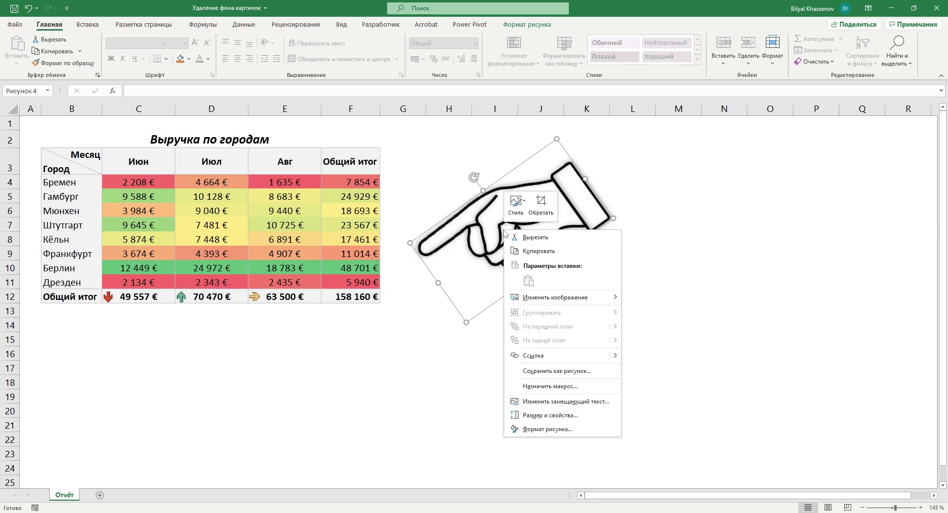
pyautogui.click(549, 371)
pyautogui.write('Рука без заднего фона')
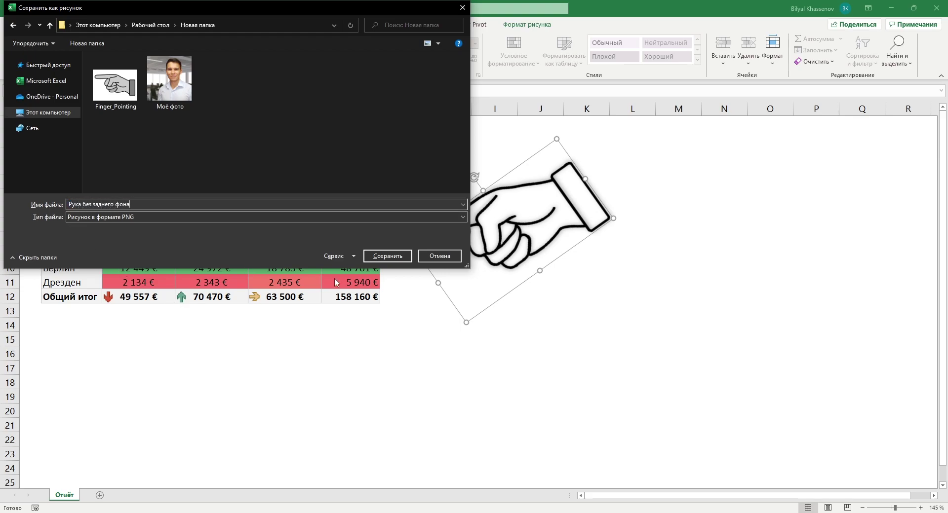
pyautogui.click(389, 256)
# Step: Insert the picture "Моё фото" into the Отчёт sheet and move it beside the revenue table, around columns H to K
pyautogui.hotkey('alt', 'Tab')
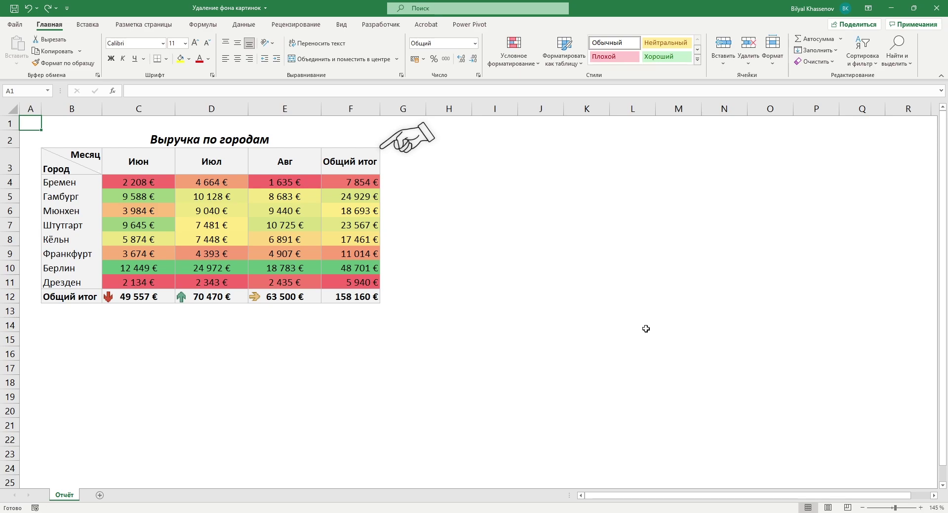
pyautogui.click(87, 24)
pyautogui.click(130, 49)
pyautogui.doubleClick(169, 80)
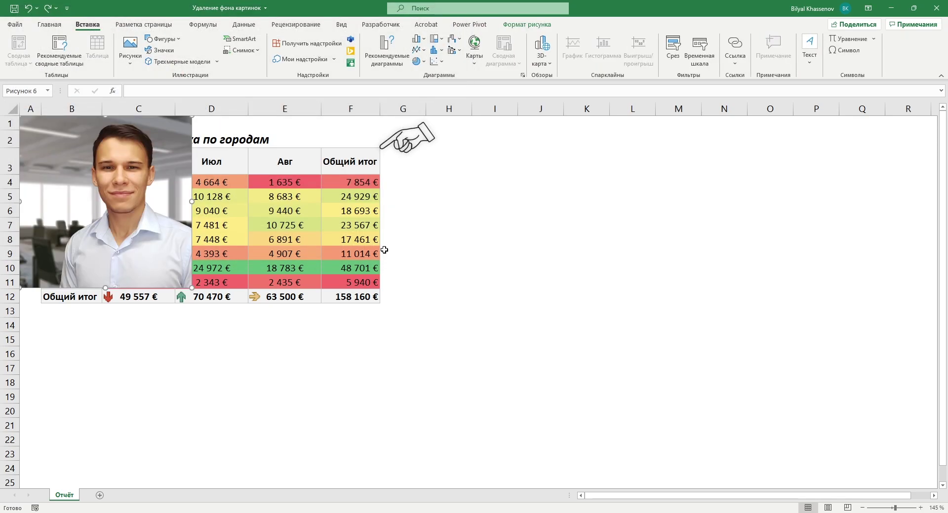
pyautogui.moveTo(98, 202); pyautogui.dragTo(534, 220)
# Step: Remove the office background from the portrait photo, keeping only the person, and deselect the picture
pyautogui.click(544, 24)
pyautogui.click(19, 49)
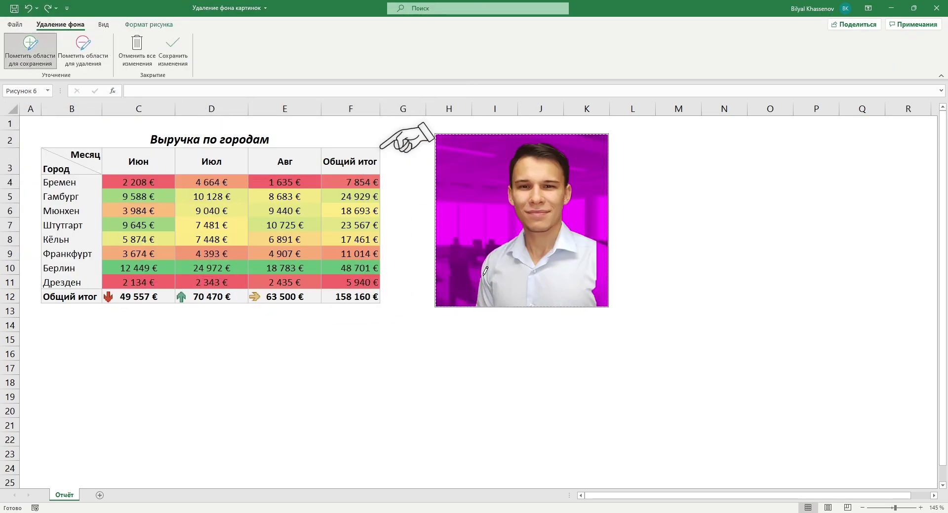
pyautogui.click(617, 266)
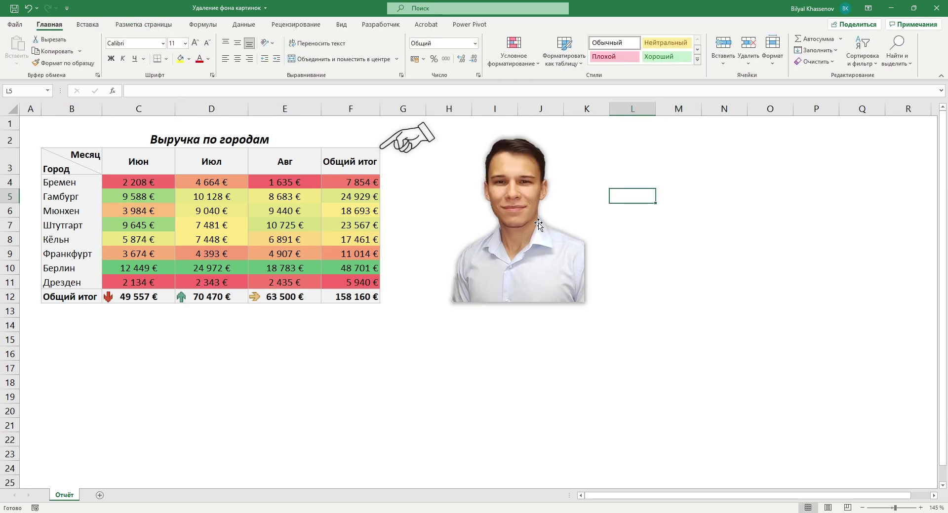